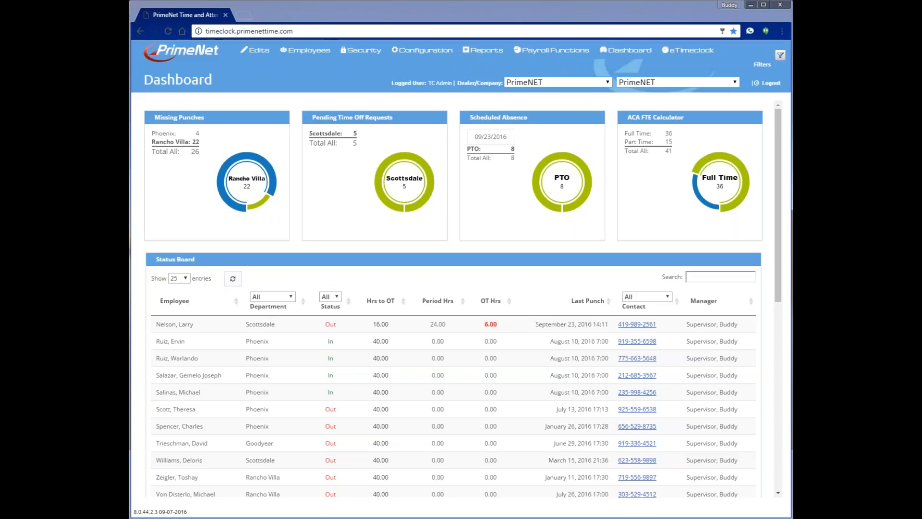
# Open the Default Profiles list for employees and review the settings of the CNA profile
pyautogui.moveTo(300, 53)
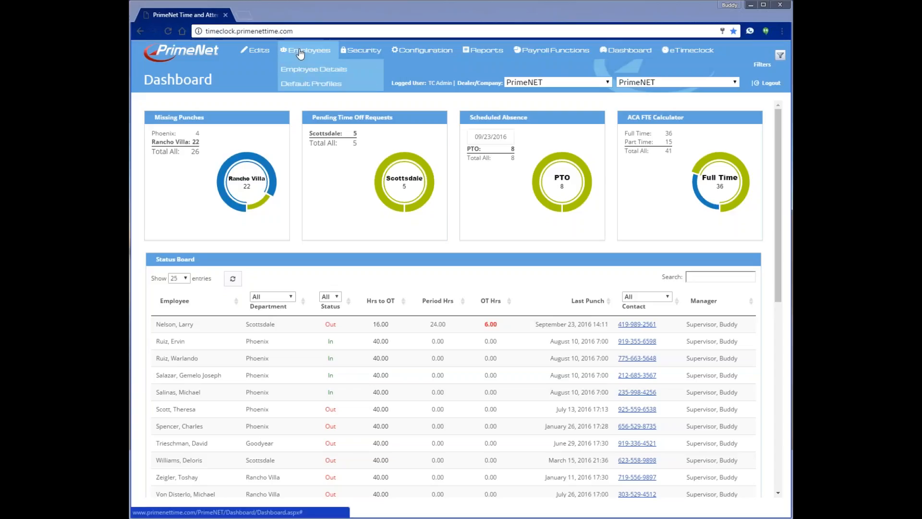
pyautogui.click(311, 84)
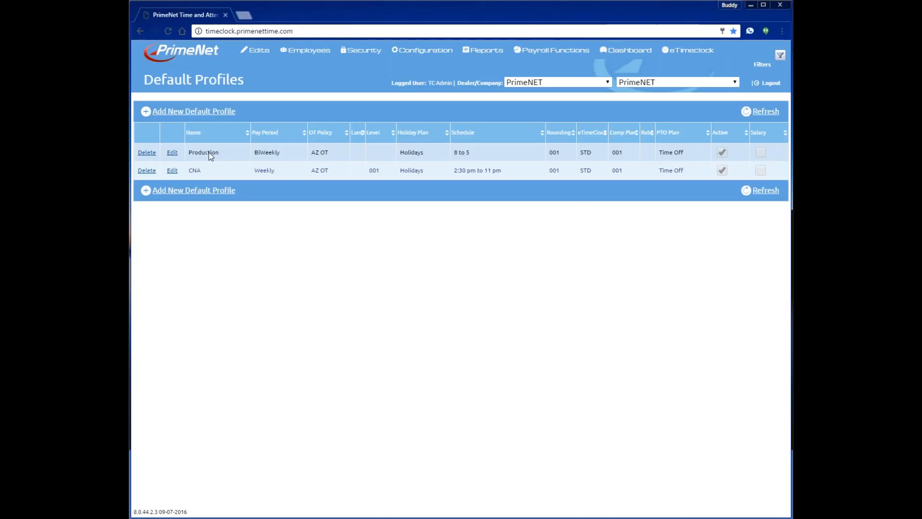
pyautogui.click(172, 172)
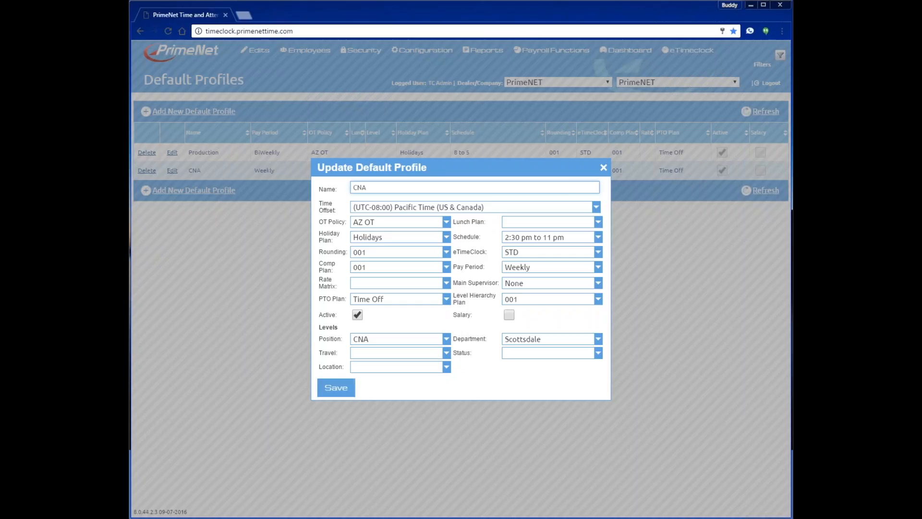
pyautogui.click(604, 167)
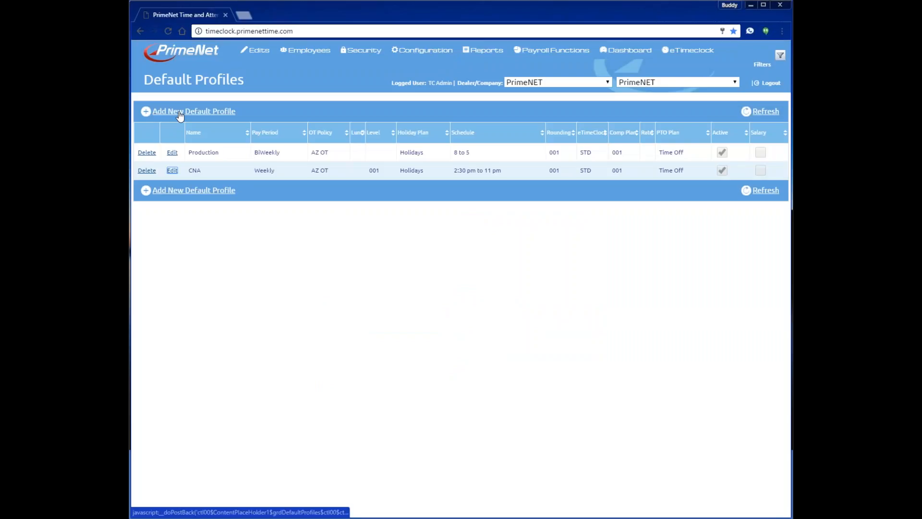
# Start a new default profile named Factory with the time offset (UTC-08:00) Pacific Time (US & Canada)
pyautogui.click(146, 112)
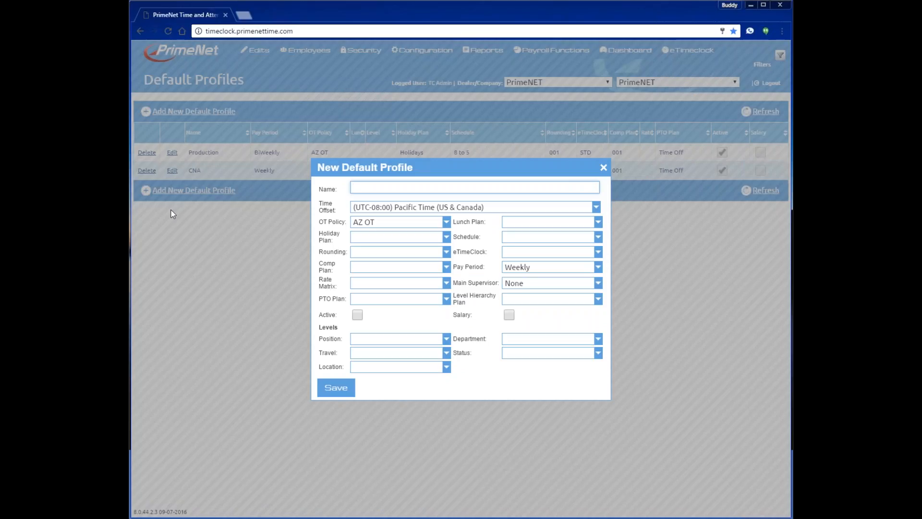
pyautogui.write('Factory')
pyautogui.click(448, 207)
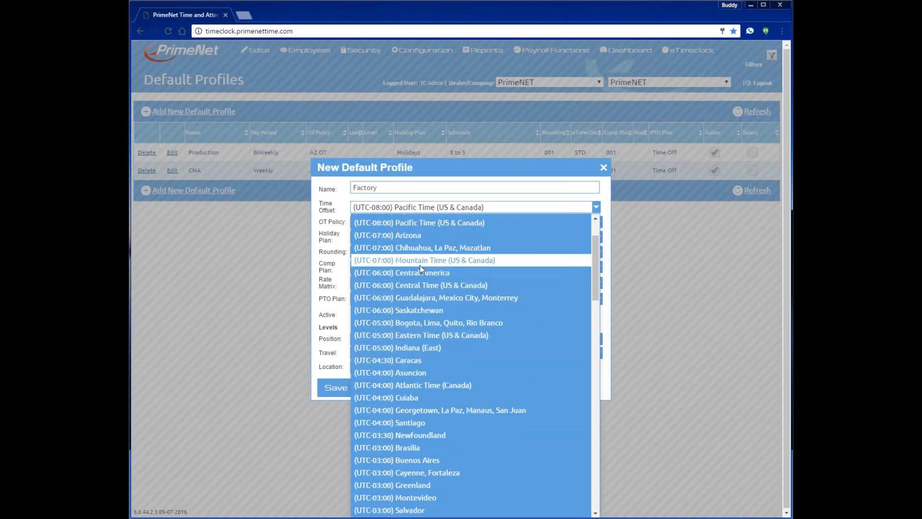
pyautogui.click(419, 223)
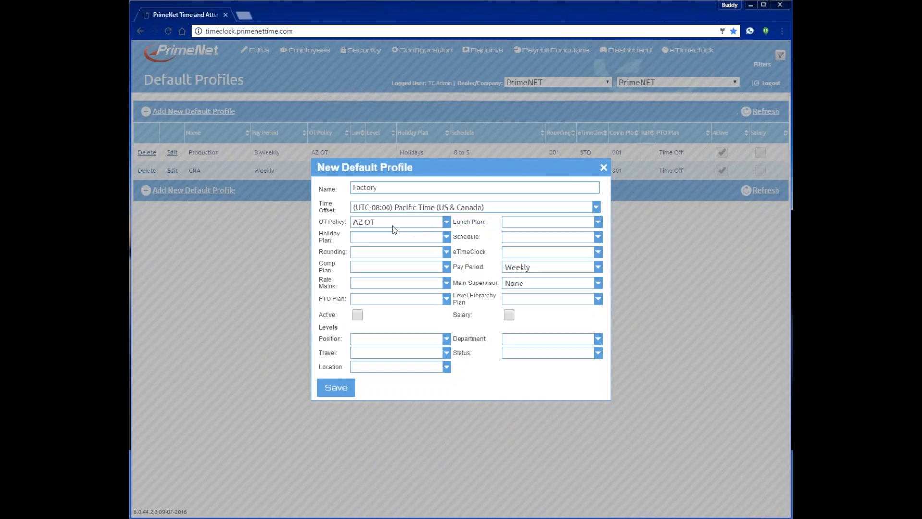
# Set the new profile's OT policy to California and its holiday plan to Holidays
pyautogui.click(446, 221)
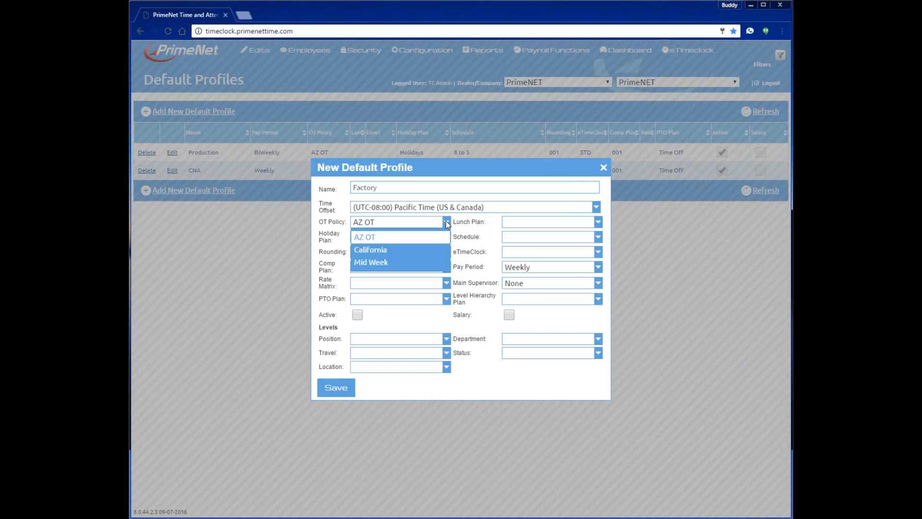
pyautogui.click(370, 251)
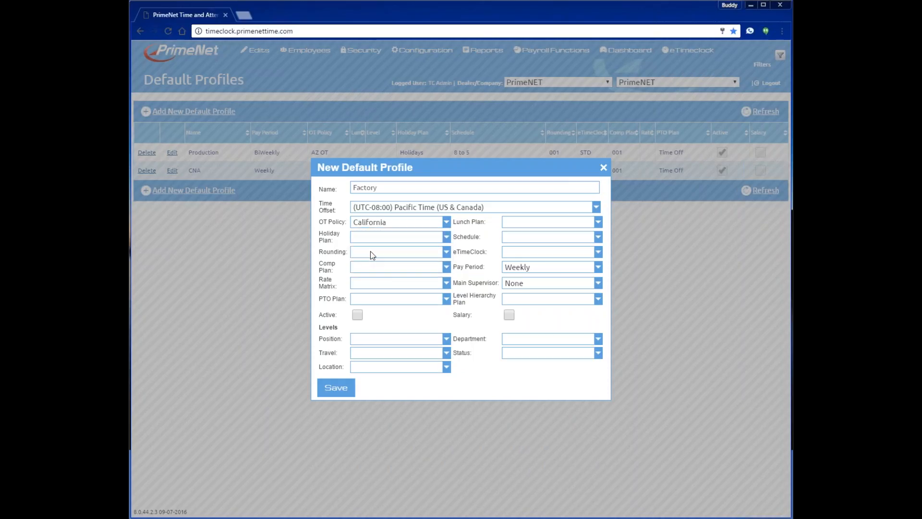
pyautogui.click(446, 235)
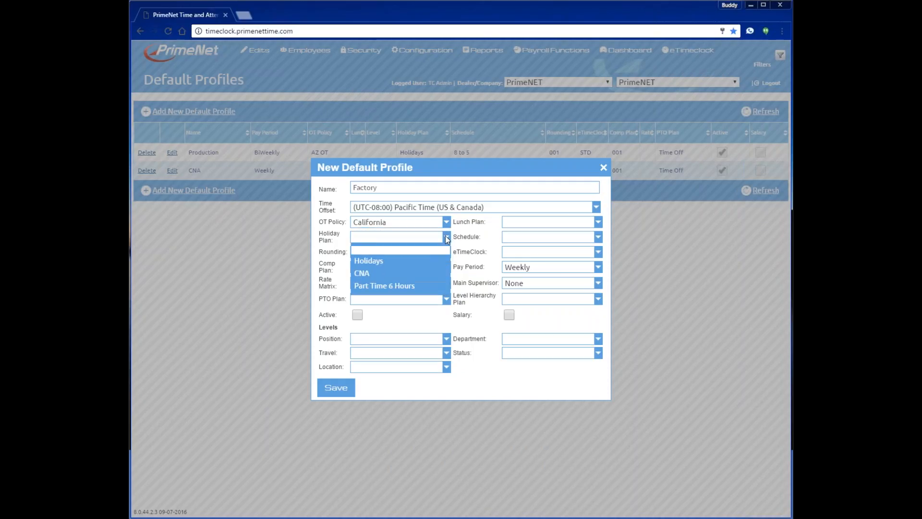
pyautogui.click(407, 262)
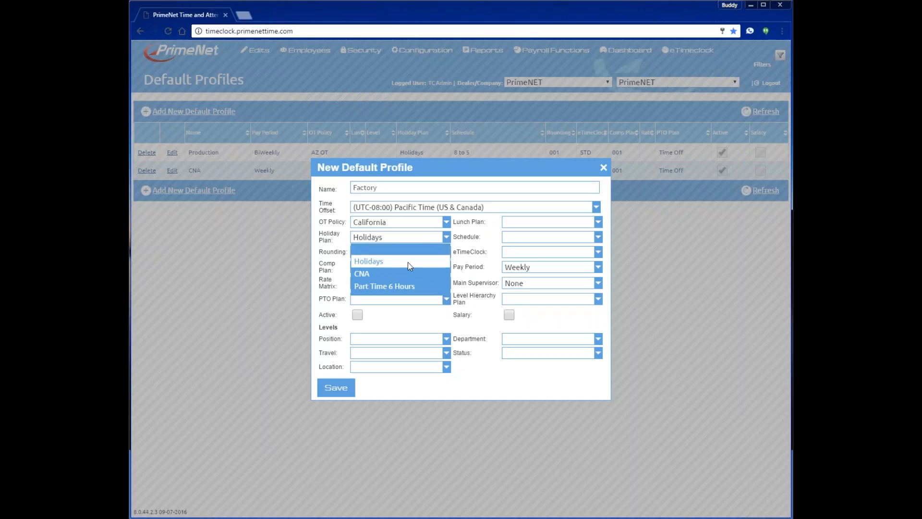
# Set the profile's rounding to 001 and check the Comp Plan and Rate Matrix options without choosing any
pyautogui.click(367, 254)
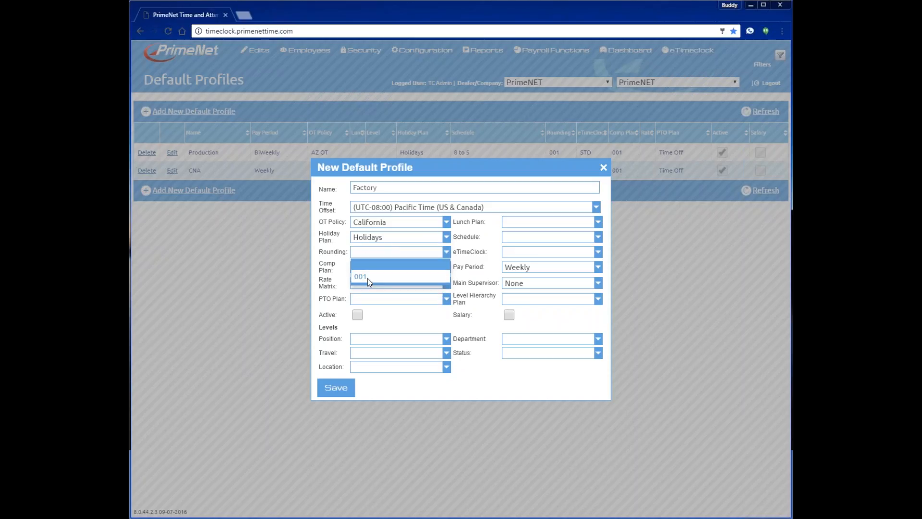
pyautogui.click(367, 278)
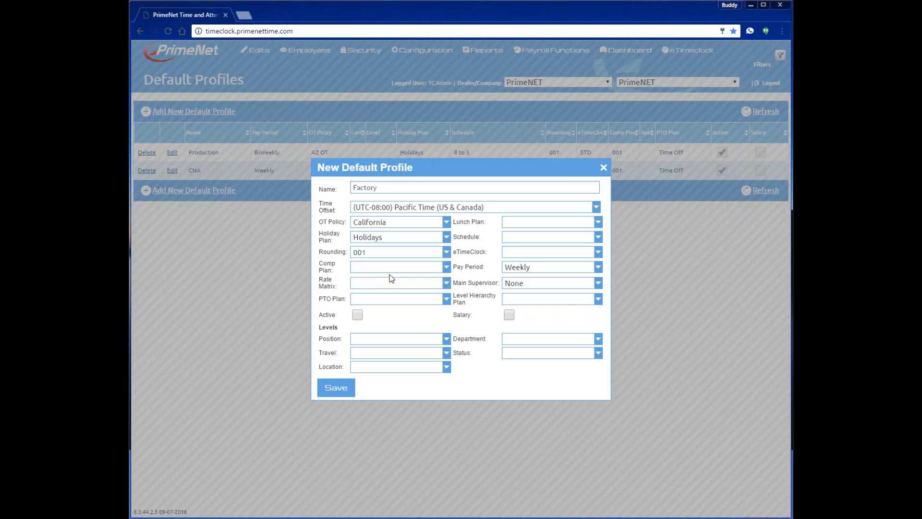
pyautogui.click(445, 270)
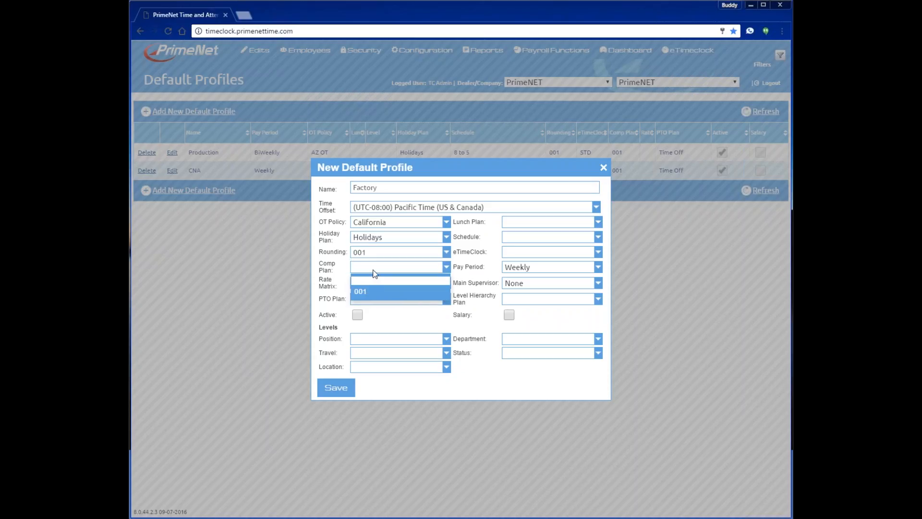
pyautogui.click(347, 270)
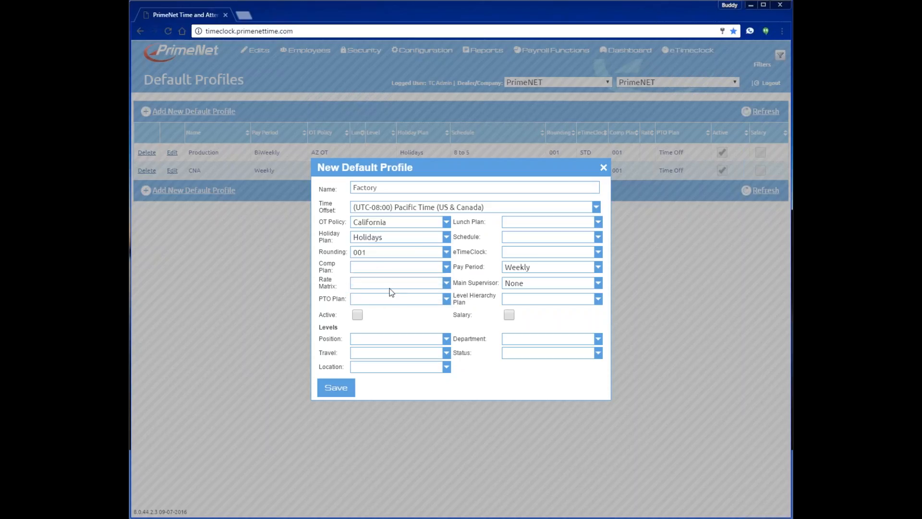
pyautogui.click(365, 287)
pyautogui.click(342, 283)
# Assign the Time Off PTO plan to the Factory profile and mark the profile as active
pyautogui.click(446, 299)
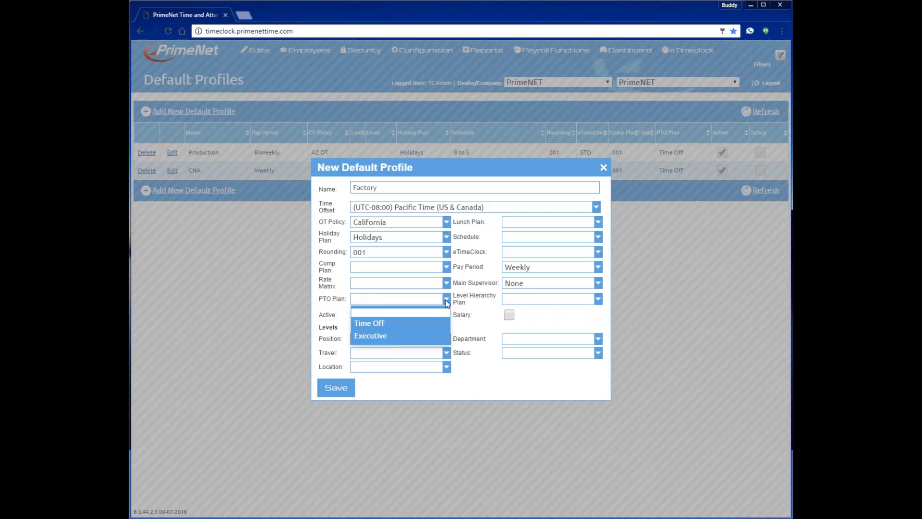
pyautogui.click(414, 322)
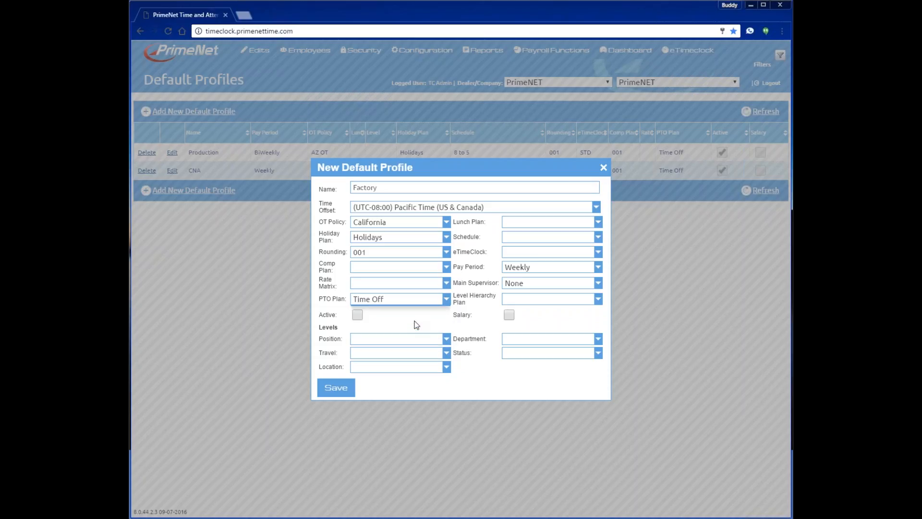
pyautogui.click(357, 316)
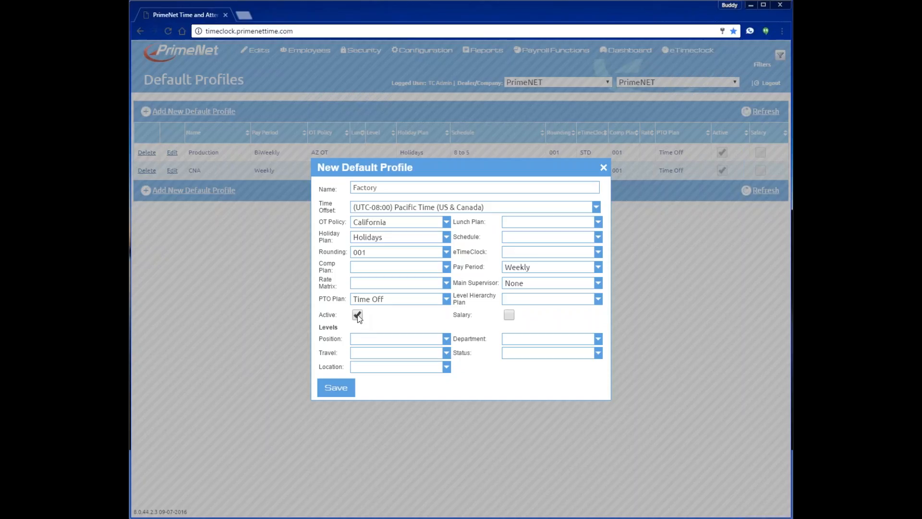
# Set the profile's lunch plan to 100 and its schedule to 3 to 11:30
pyautogui.click(597, 221)
pyautogui.click(521, 246)
pyautogui.click(598, 238)
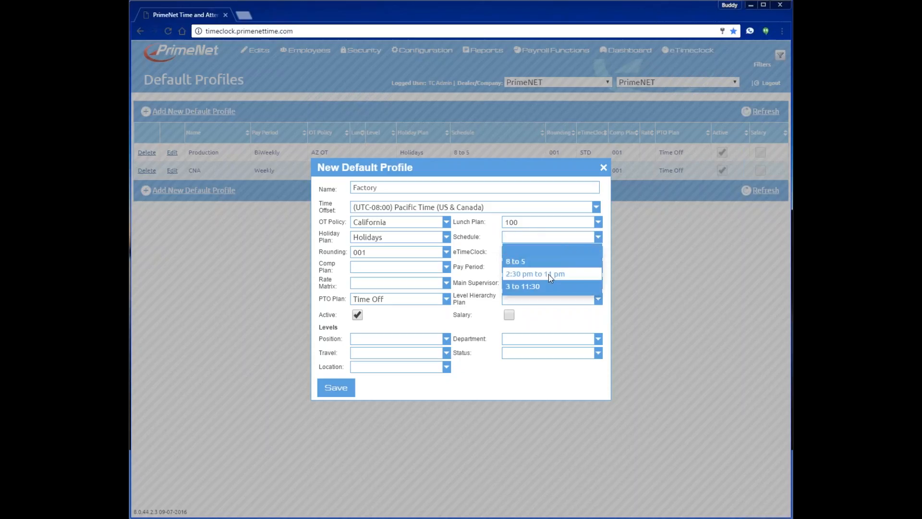
pyautogui.click(547, 286)
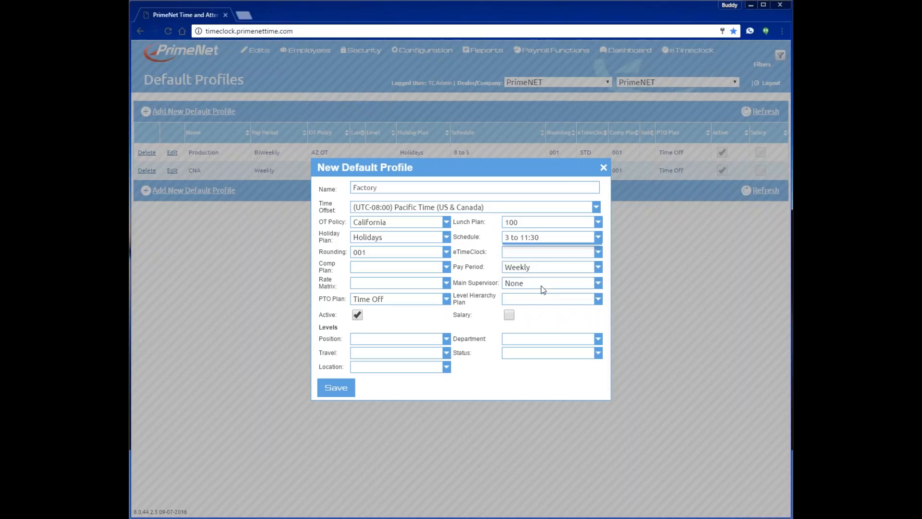
# Set the profile's eTimeClock to STD and its pay period to Weekly
pyautogui.click(597, 253)
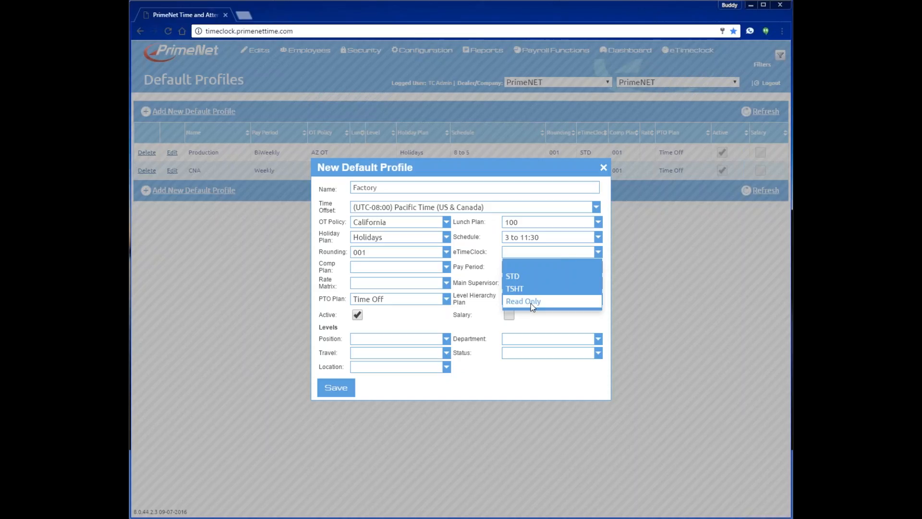
pyautogui.click(548, 277)
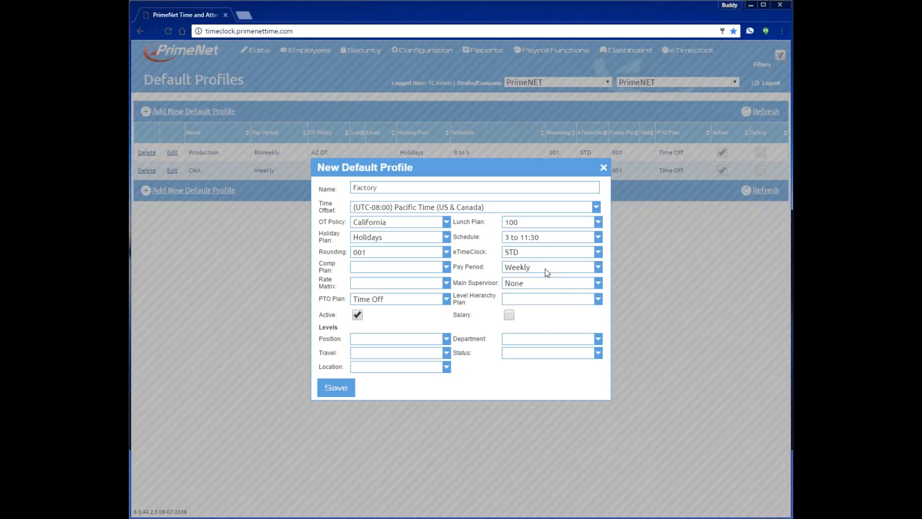
pyautogui.click(527, 252)
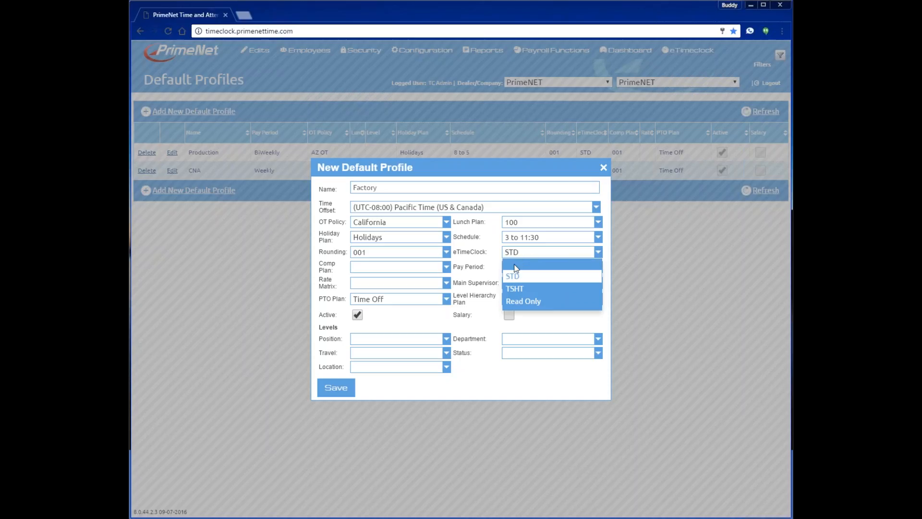
pyautogui.click(517, 264)
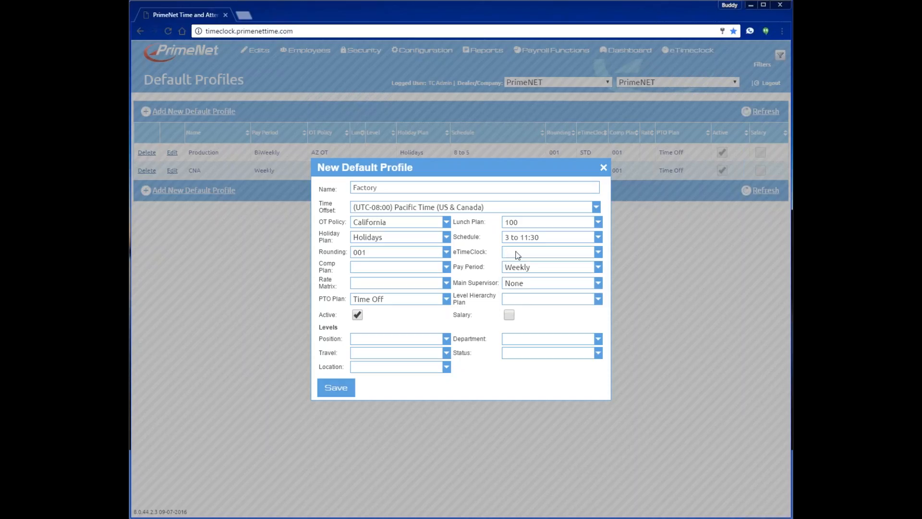
pyautogui.click(518, 254)
pyautogui.click(518, 276)
pyautogui.click(545, 272)
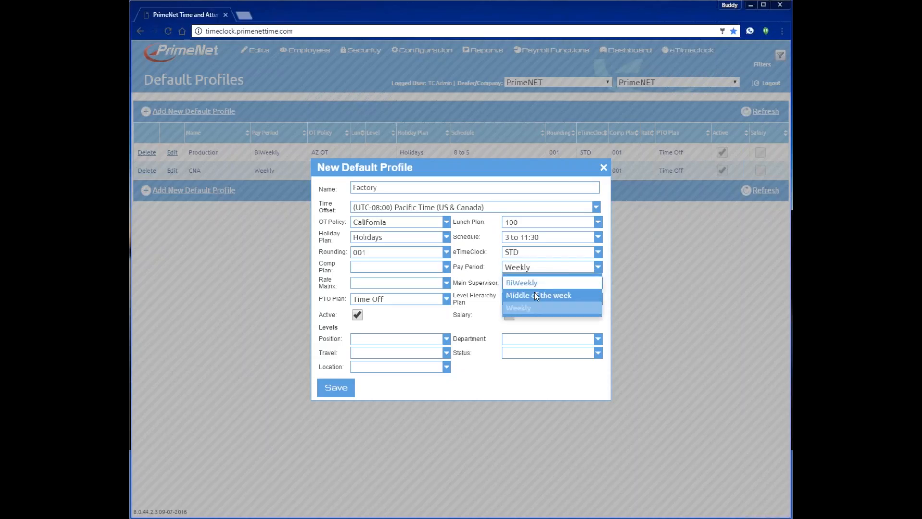
pyautogui.click(528, 310)
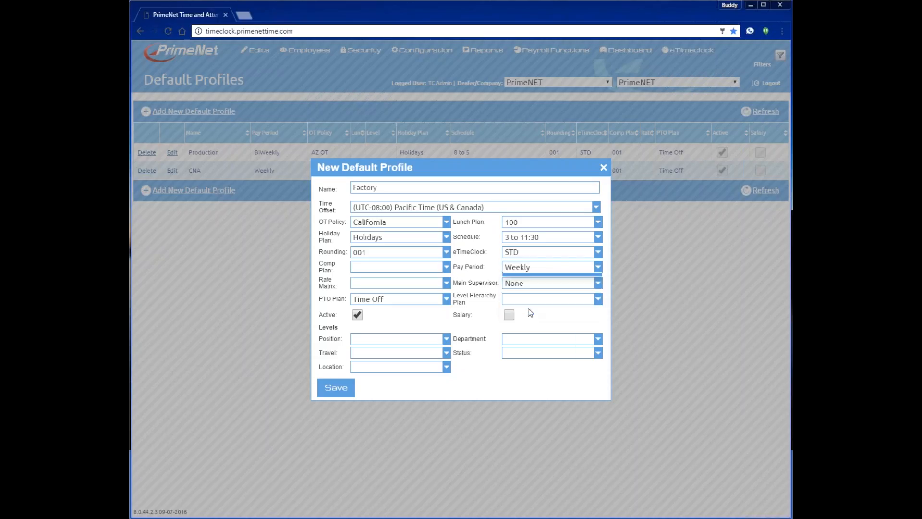
# Review the available Main Supervisor and Level Hierarchy Plan options without changing either selection
pyautogui.click(533, 282)
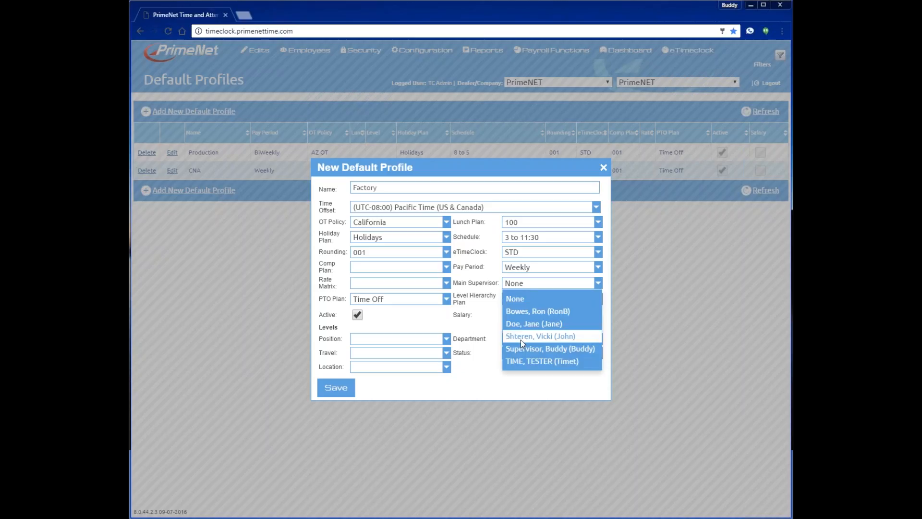
pyautogui.click(482, 327)
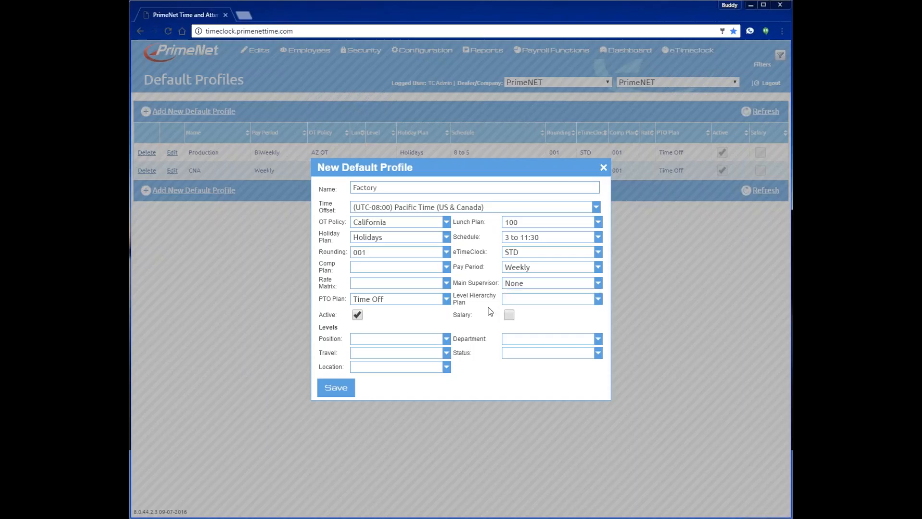
pyautogui.click(545, 302)
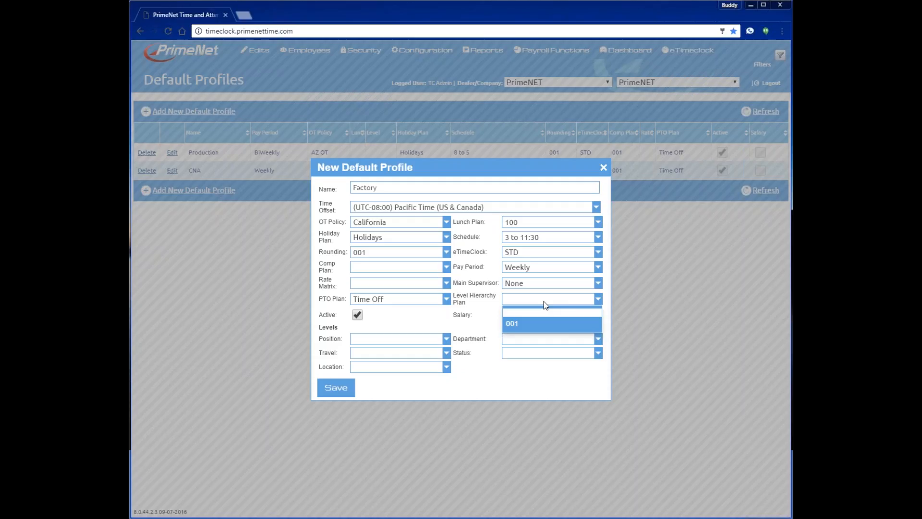
pyautogui.click(471, 302)
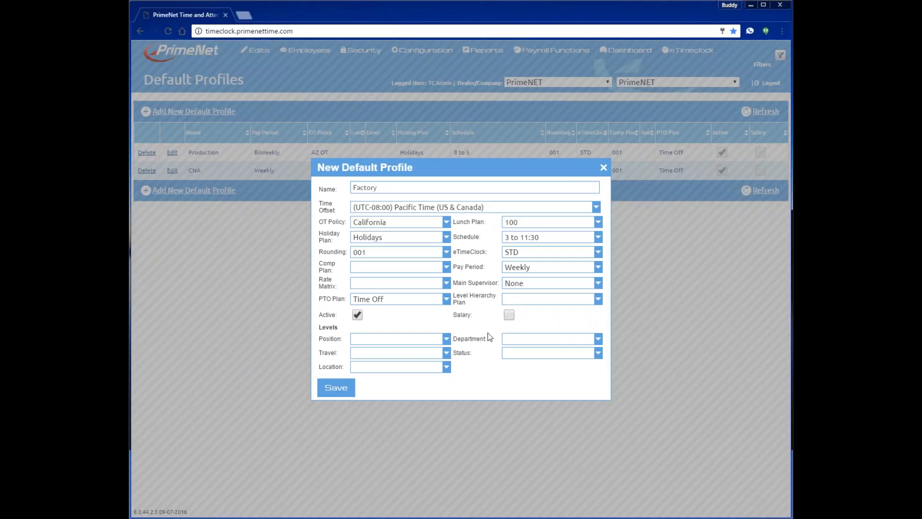
# Set the position level to Warehouse and check the Travel options without choosing one
pyautogui.click(446, 340)
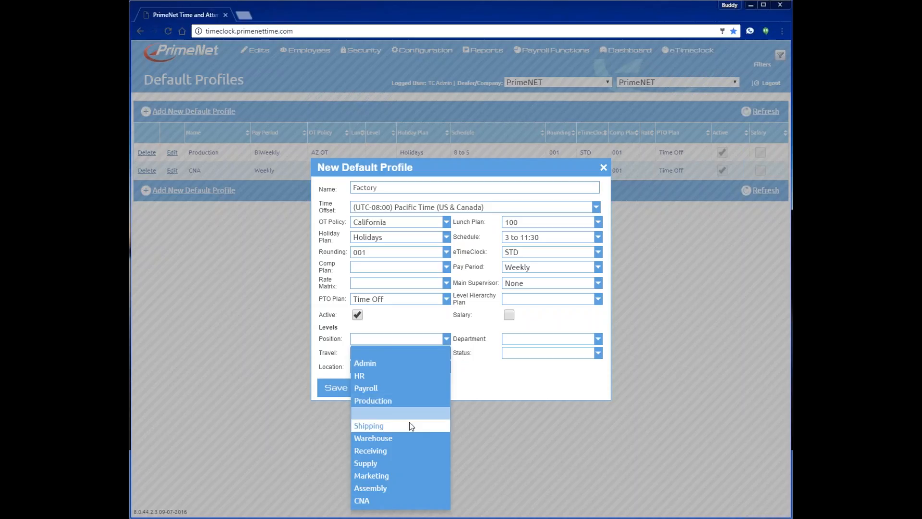
pyautogui.click(382, 440)
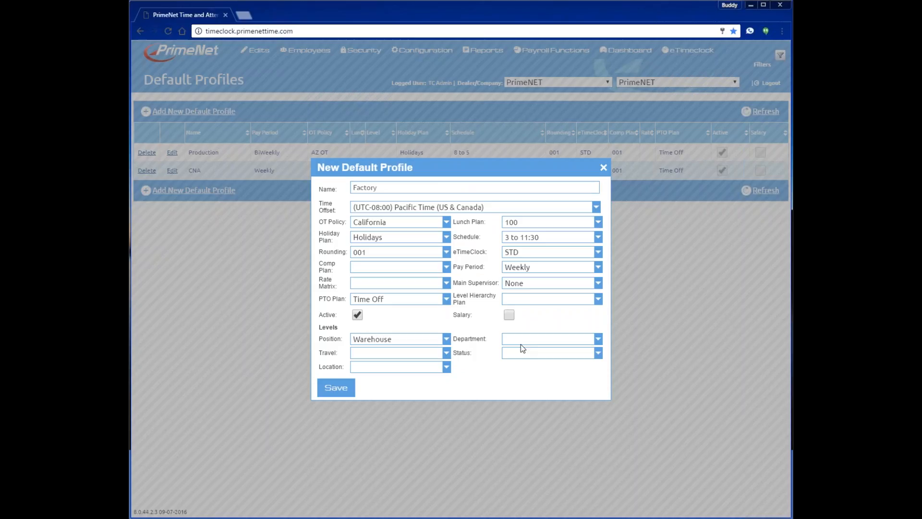
pyautogui.click(446, 353)
pyautogui.click(446, 353)
# Set the profile's location level to Mesa and its department to Goodyear
pyautogui.click(447, 367)
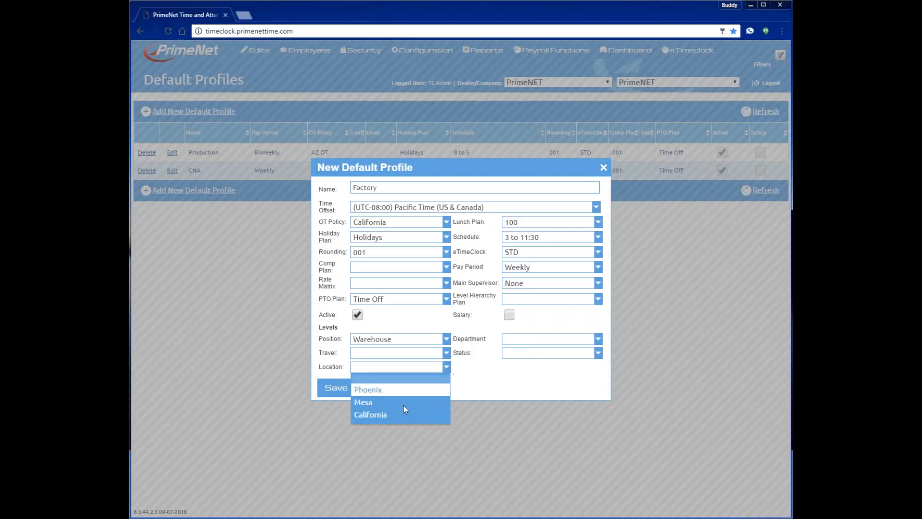
pyautogui.click(402, 406)
pyautogui.click(601, 338)
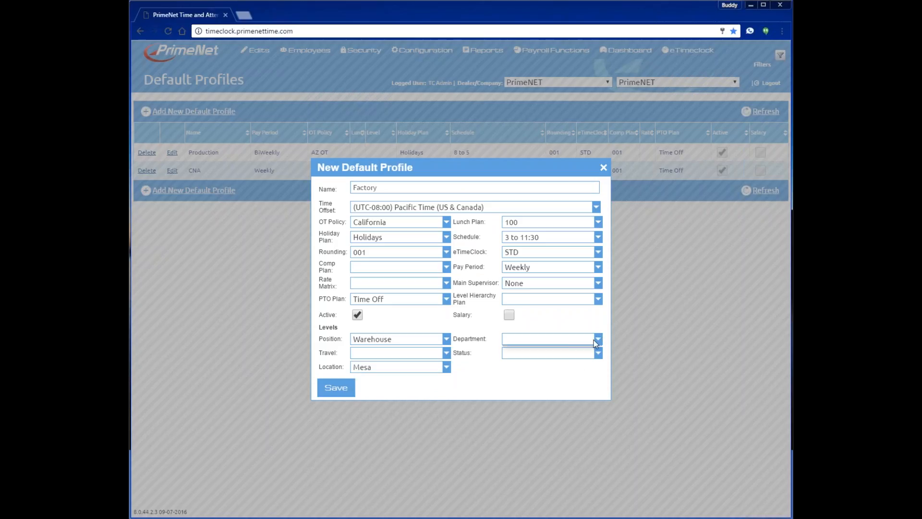
pyautogui.click(532, 405)
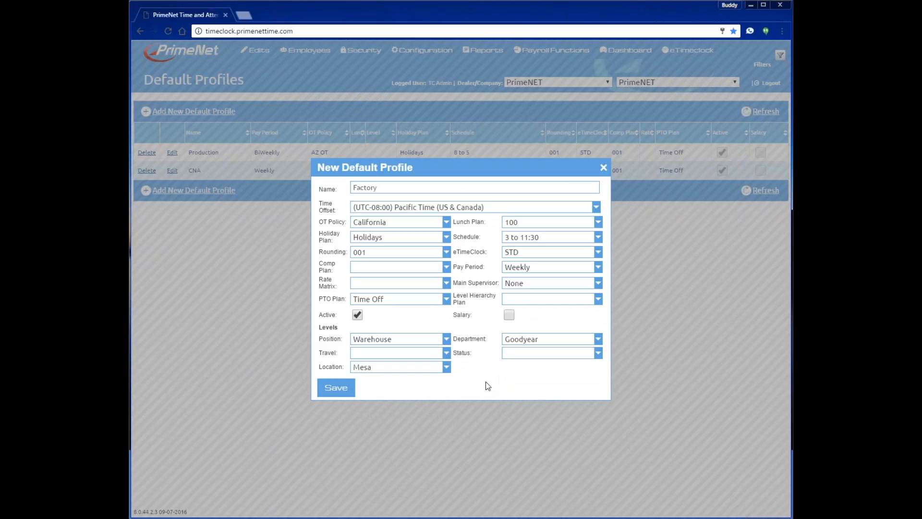
# Set the Factory profile's status level to Non-Exempt and save the new default profile
pyautogui.click(554, 356)
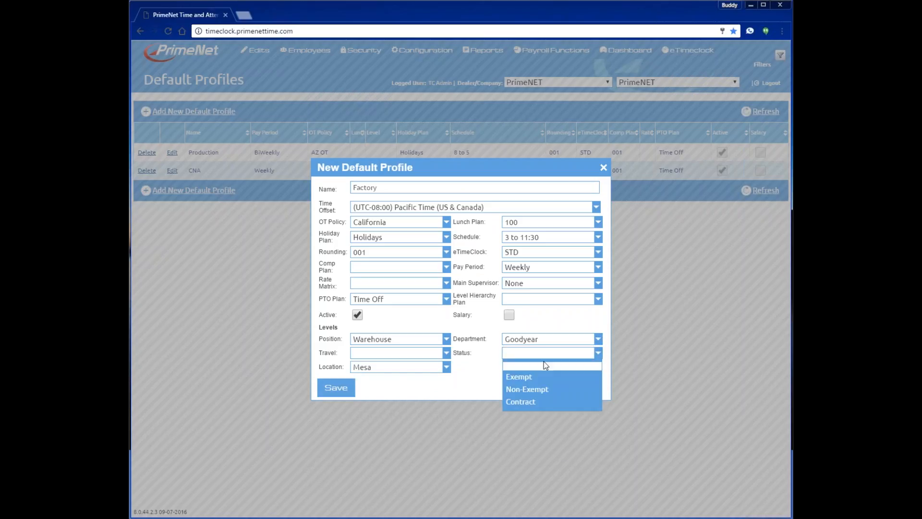
pyautogui.click(534, 388)
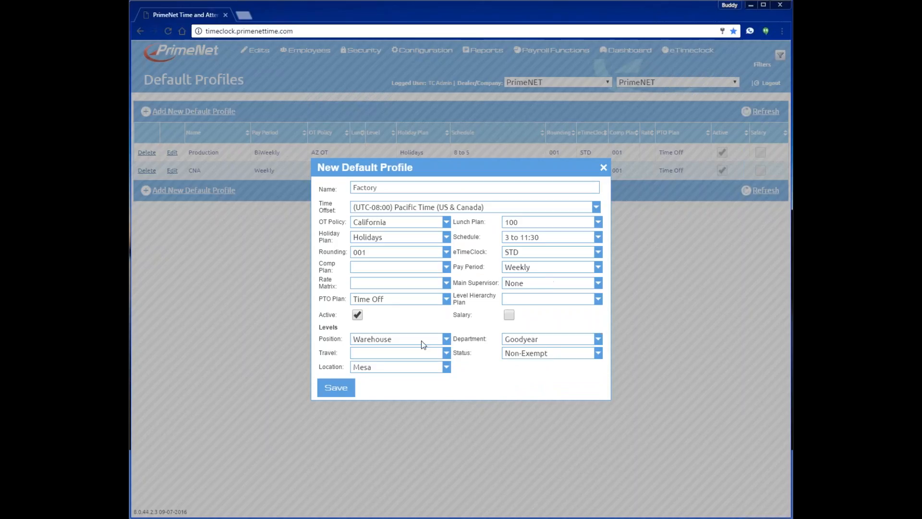
pyautogui.click(332, 387)
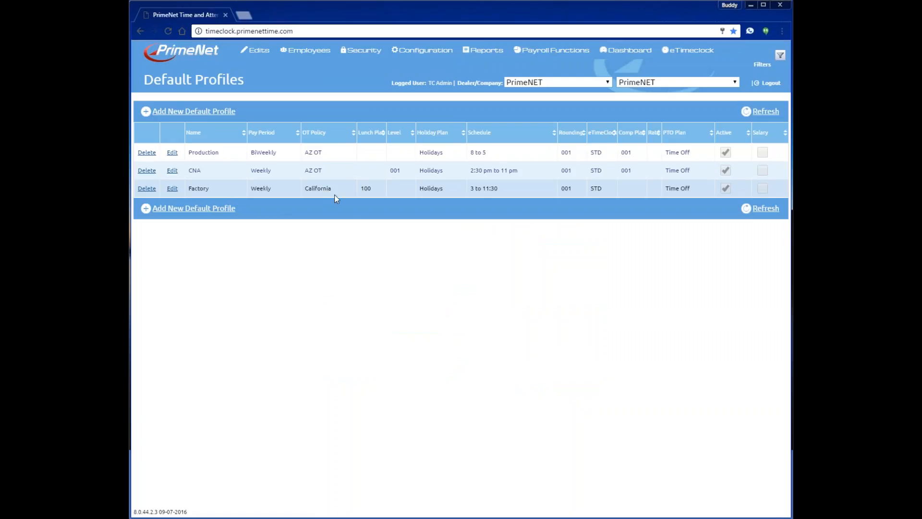
# Start a new company member in Employee Details and apply the Factory default profile to it
pyautogui.moveTo(306, 51)
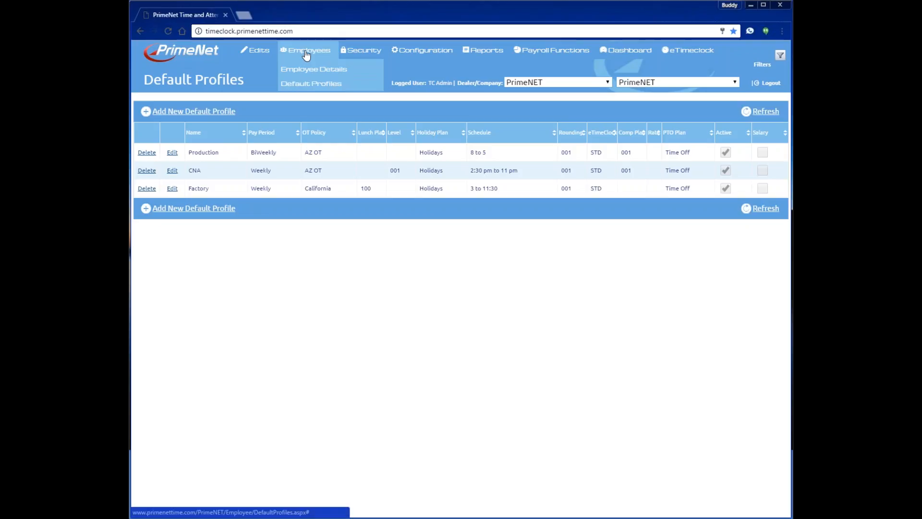
pyautogui.click(310, 69)
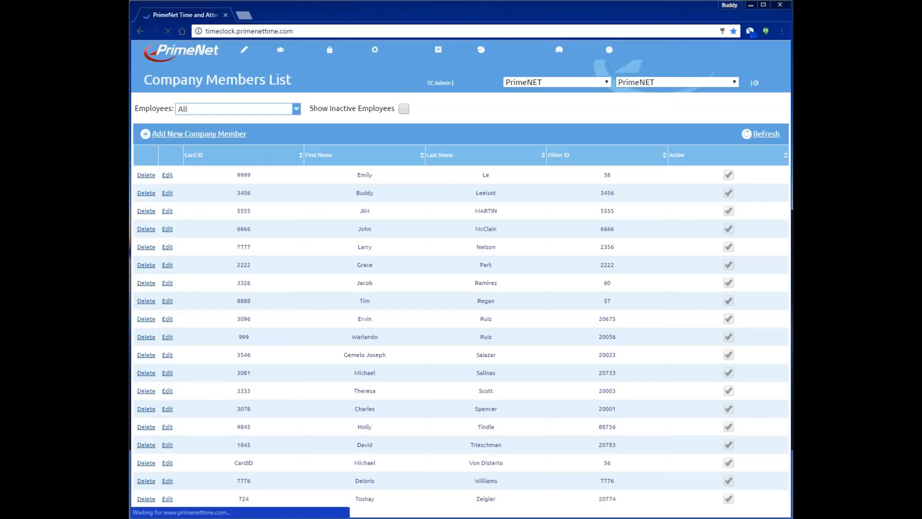
pyautogui.click(199, 134)
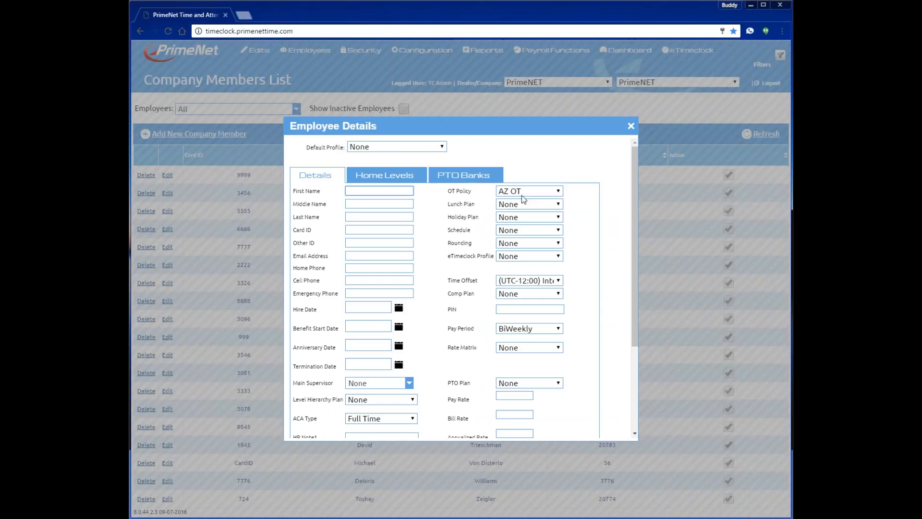
pyautogui.click(440, 147)
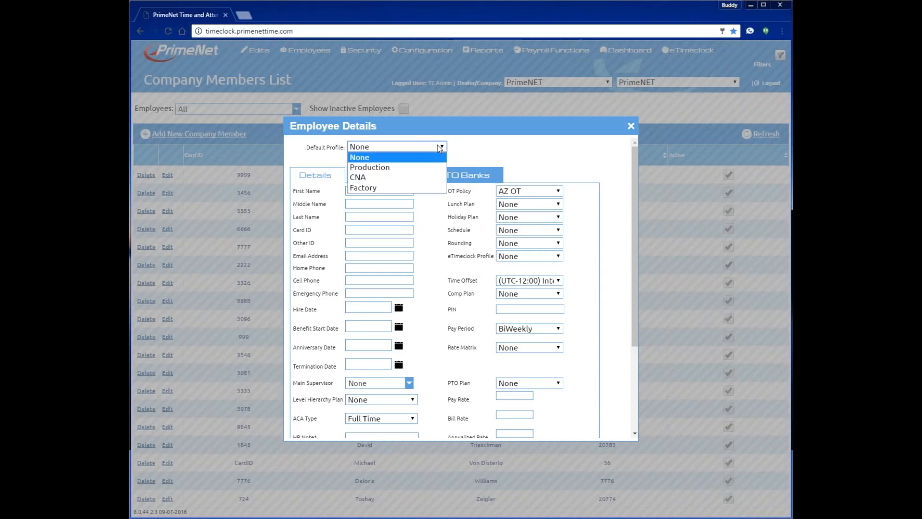
pyautogui.click(383, 188)
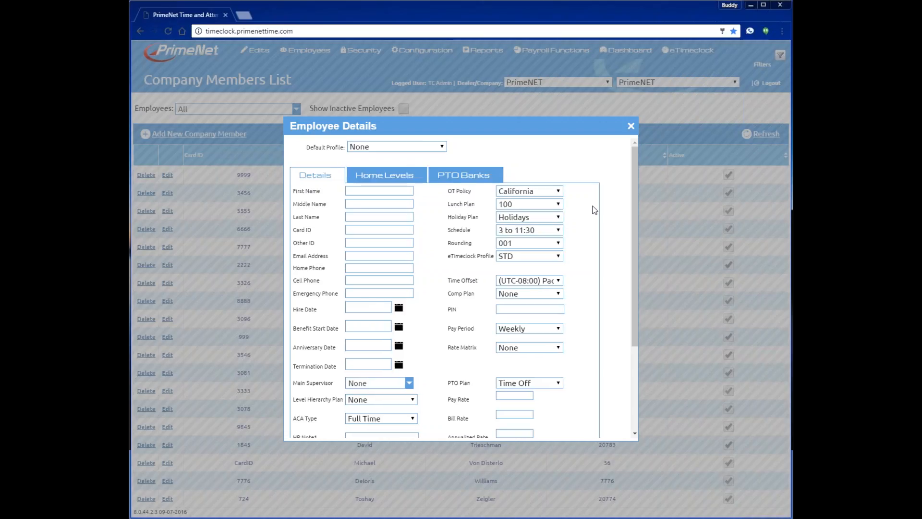
# Review the name, ID and date fields left for individual entry, and close the new employee form without saving
pyautogui.click(365, 191)
pyautogui.click(356, 228)
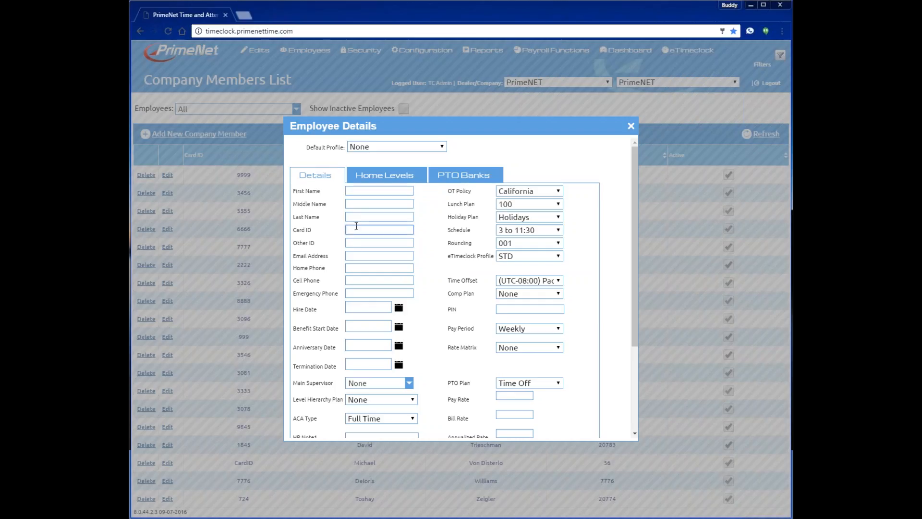
pyautogui.click(355, 244)
pyautogui.click(357, 329)
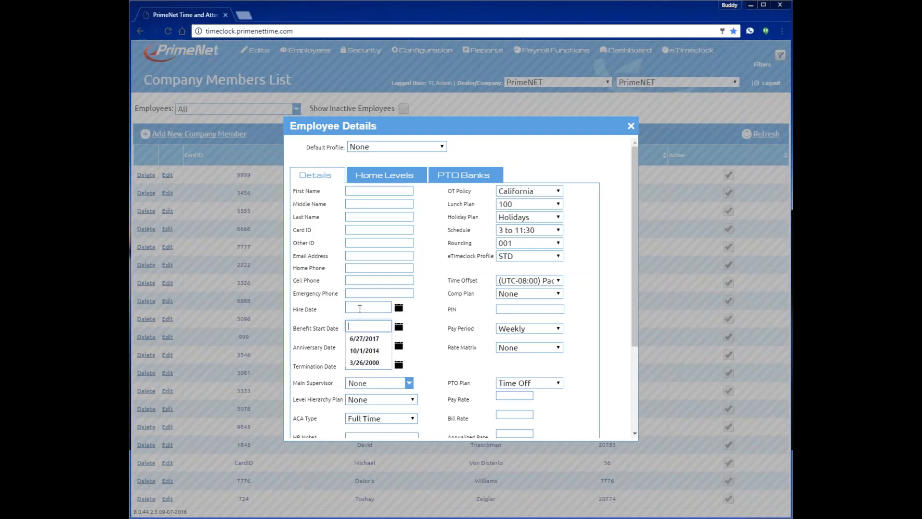
pyautogui.click(359, 308)
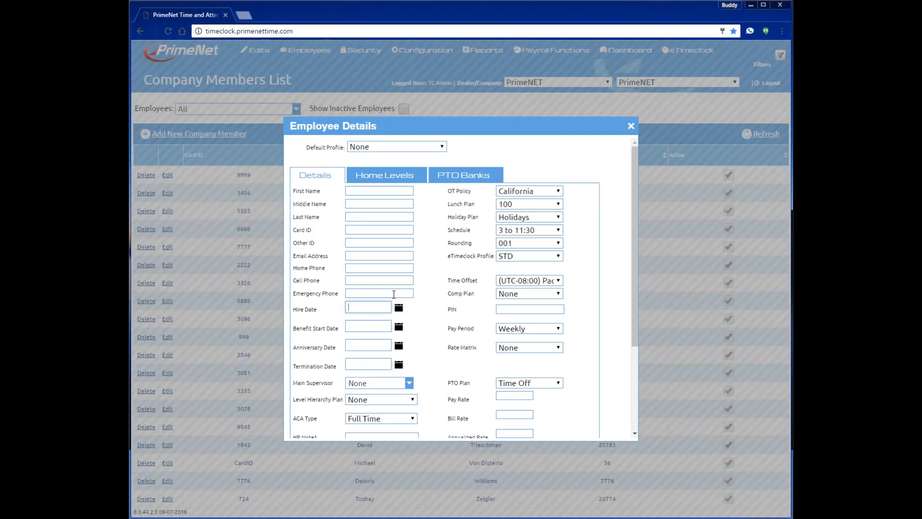
pyautogui.scroll(-3, 394, 294)
pyautogui.scroll(3, 408, 315)
pyautogui.click(631, 128)
# Open the My Dashboard page
pyautogui.moveTo(627, 49)
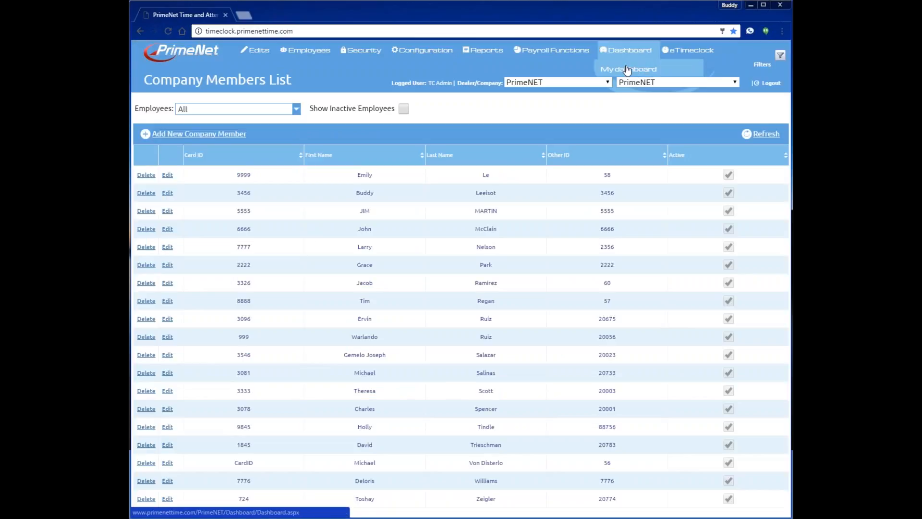
pyautogui.click(627, 70)
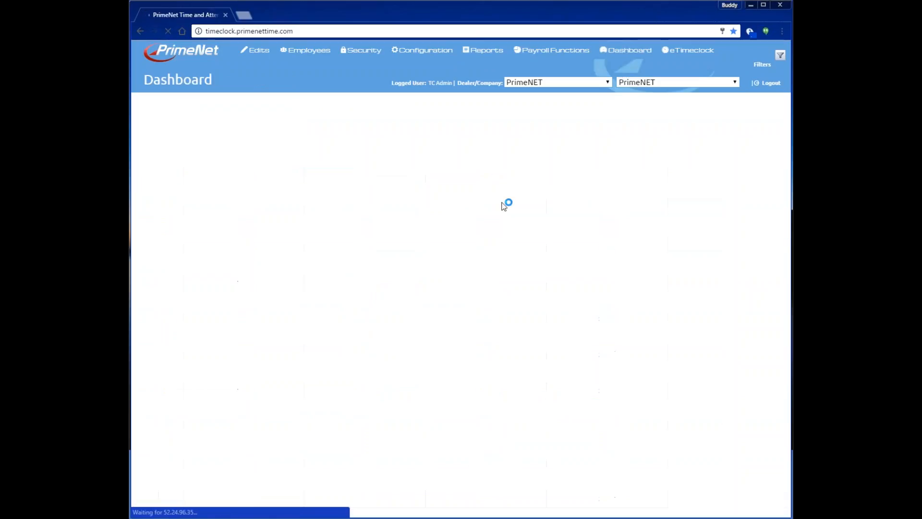